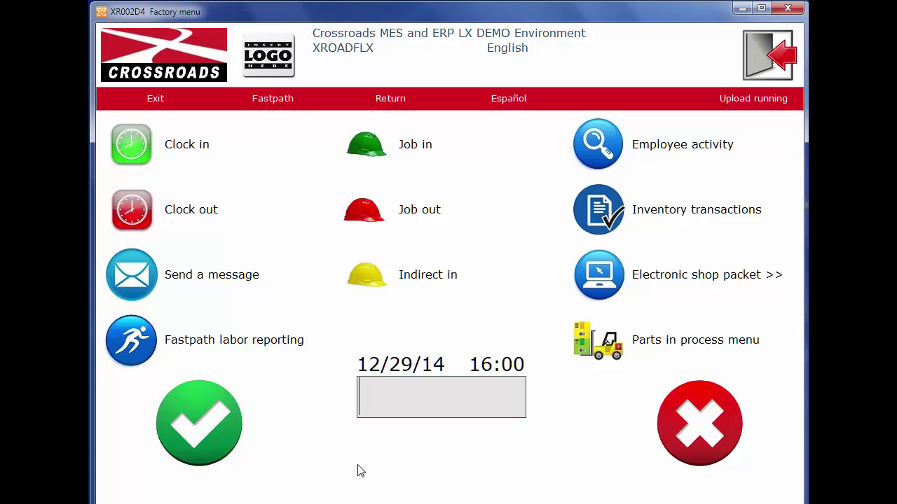
# Step: Open the Job in screen and select order 1730, operation 10 (16 left)
pyautogui.click(364, 152)
pyautogui.click(363, 153)
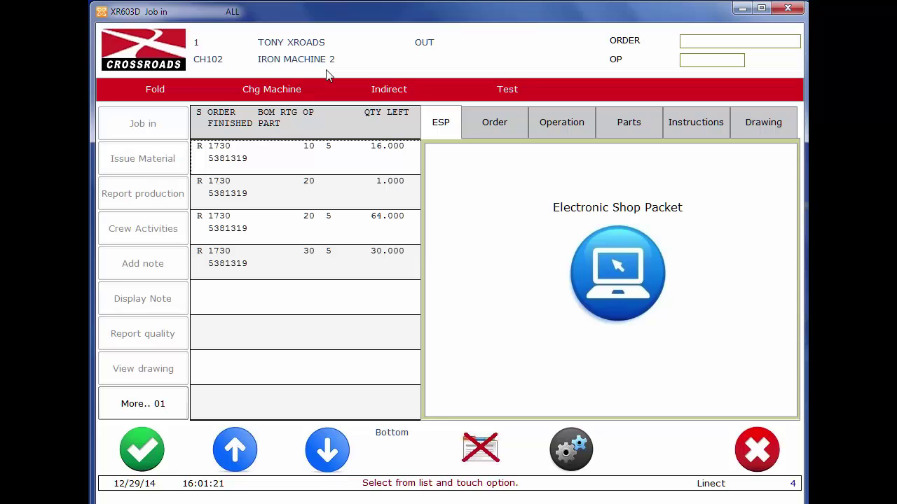
pyautogui.click(237, 158)
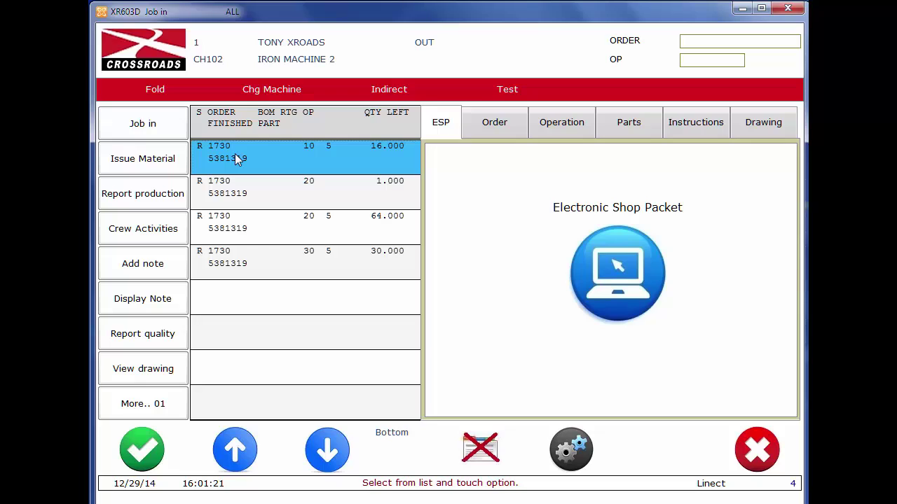
# Step: Review order 1730's details, operation 10 (Head Iron Blend / Heat) and part Mix Bag Iron 130209
pyautogui.click(498, 129)
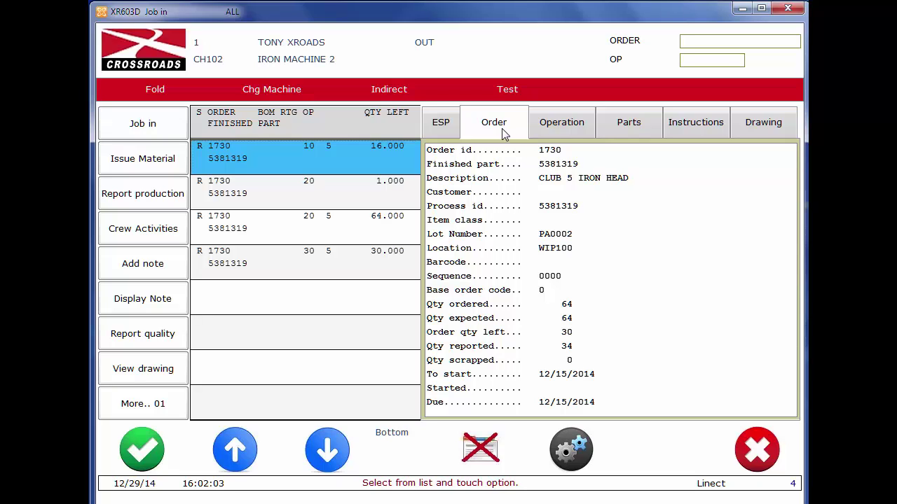
pyautogui.click(560, 126)
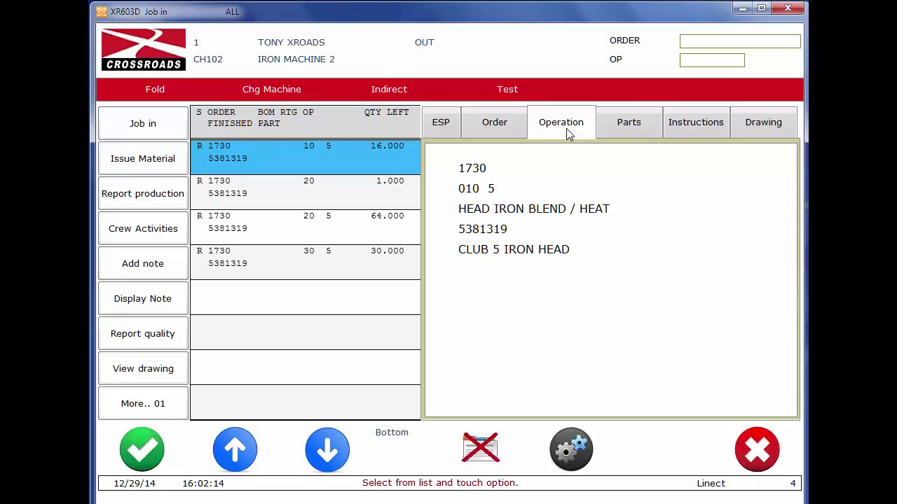
pyautogui.click(629, 123)
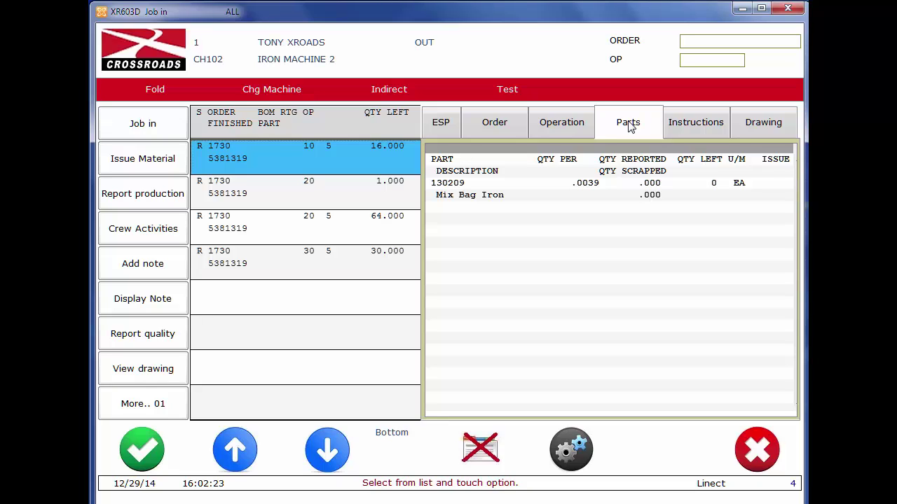
# Step: Read operation 10's work instructions, then view its golf club head drawing
pyautogui.click(706, 123)
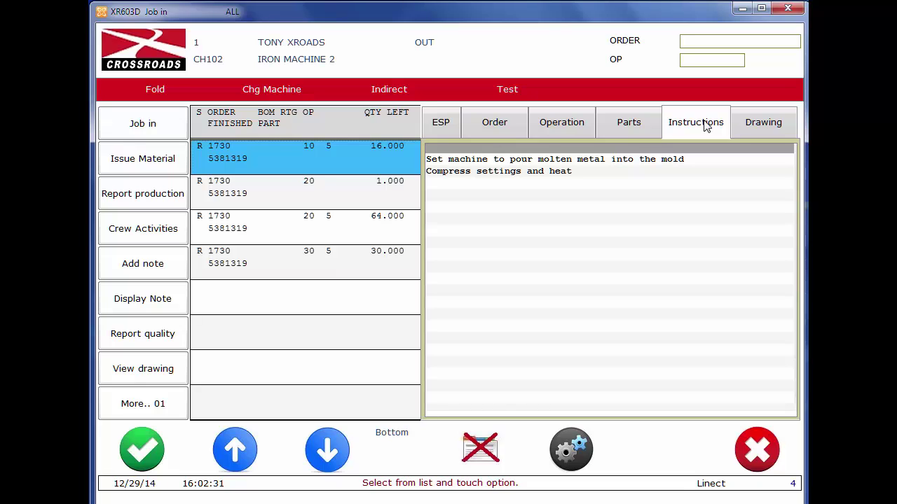
pyautogui.click(765, 123)
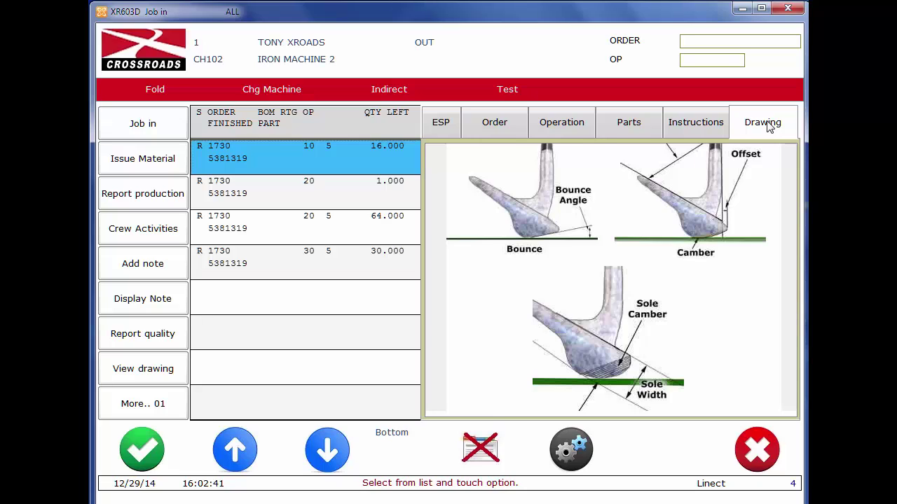
# Step: Hide and restore the Electronic Shop Packet, then deselect operation 10 of order 1730
pyautogui.click(480, 452)
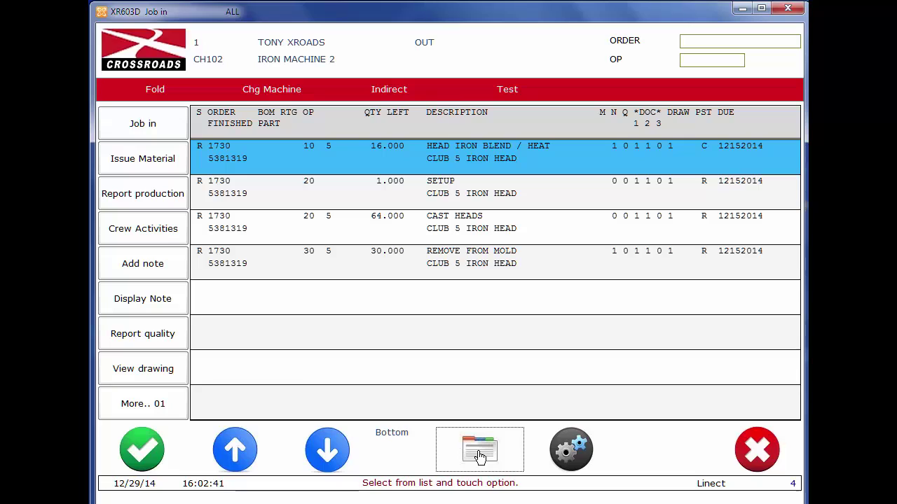
pyautogui.click(480, 455)
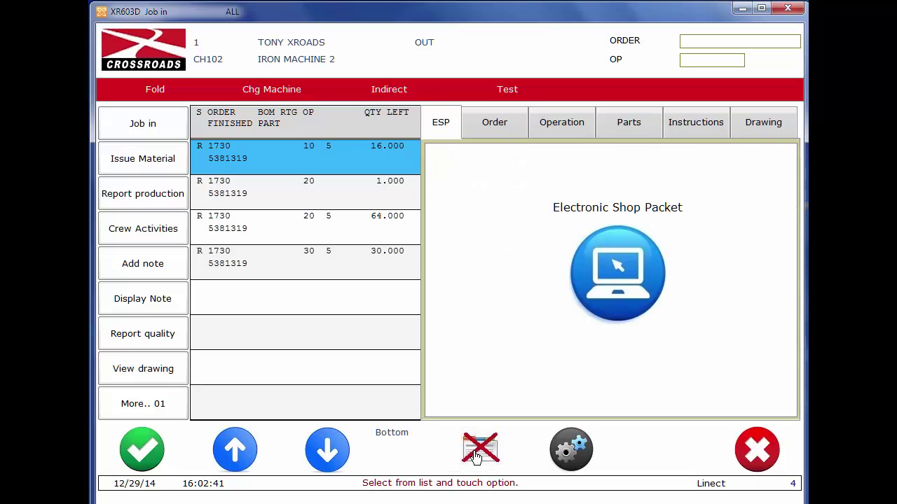
pyautogui.click(269, 156)
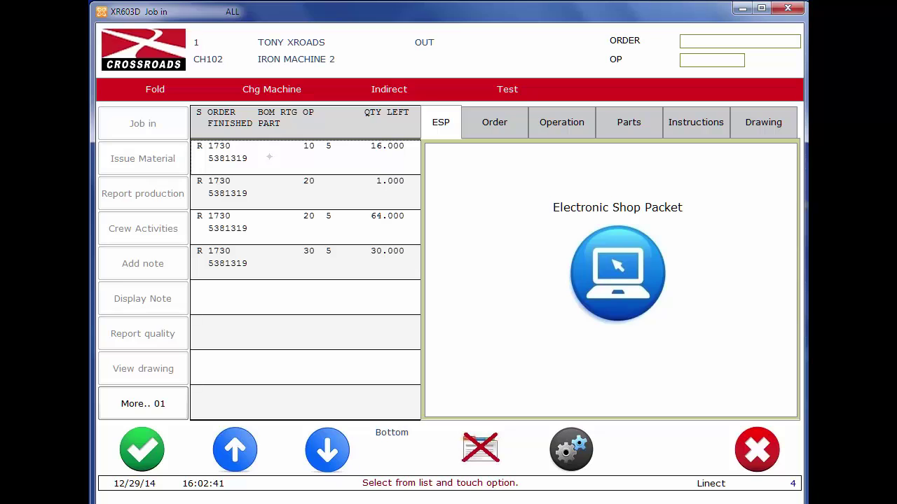
# Step: Select operation 30 (Remove From Mold) and review its order, operation, parts, instructions and drawing
pyautogui.click(281, 259)
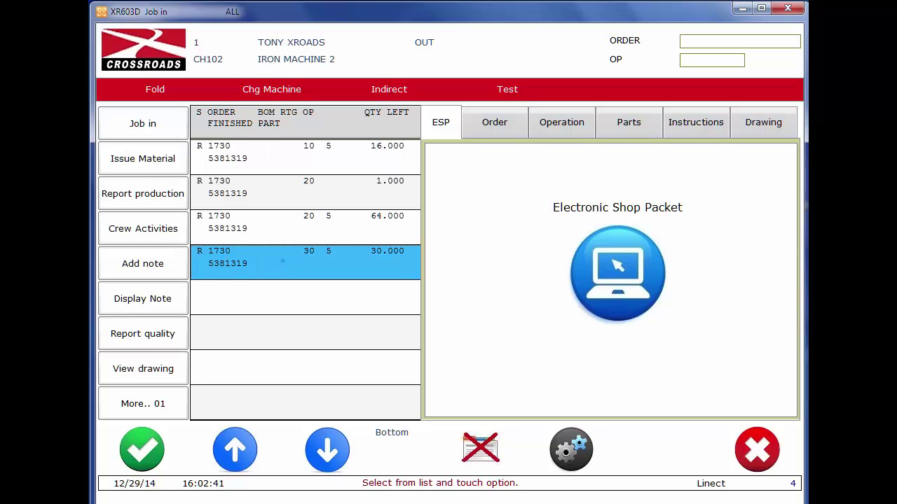
pyautogui.click(496, 124)
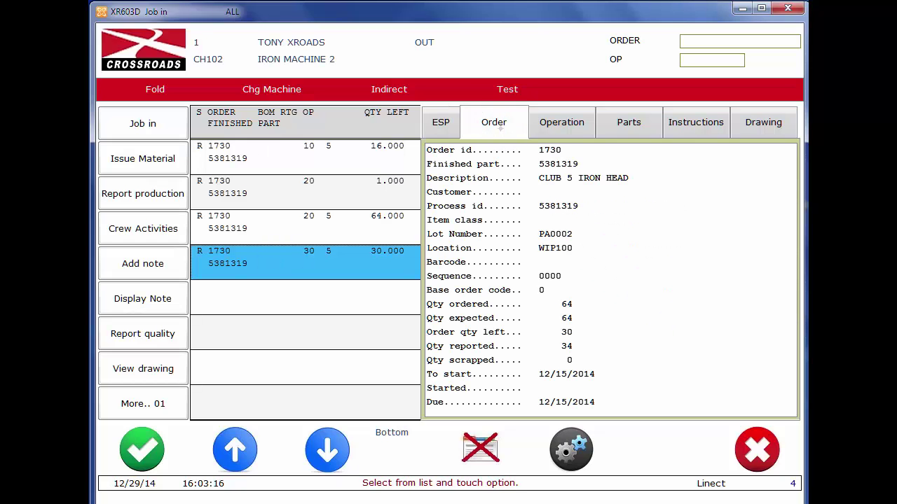
pyautogui.click(562, 126)
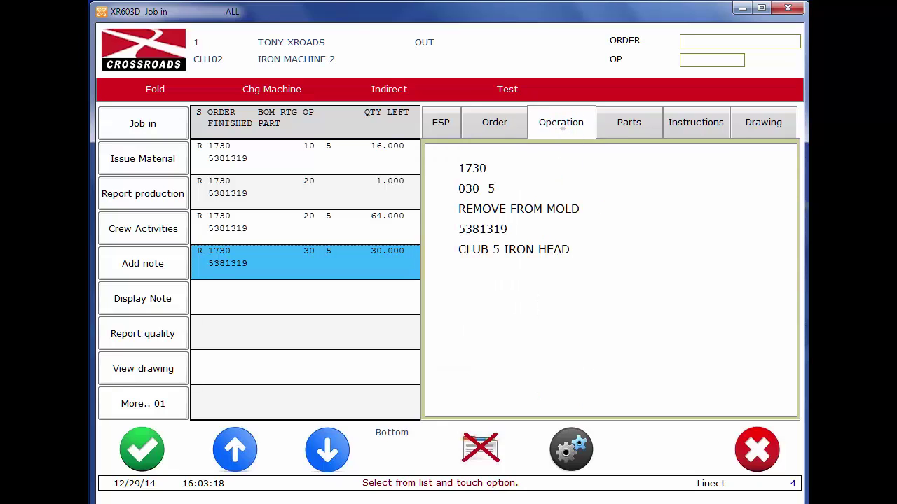
pyautogui.click(629, 123)
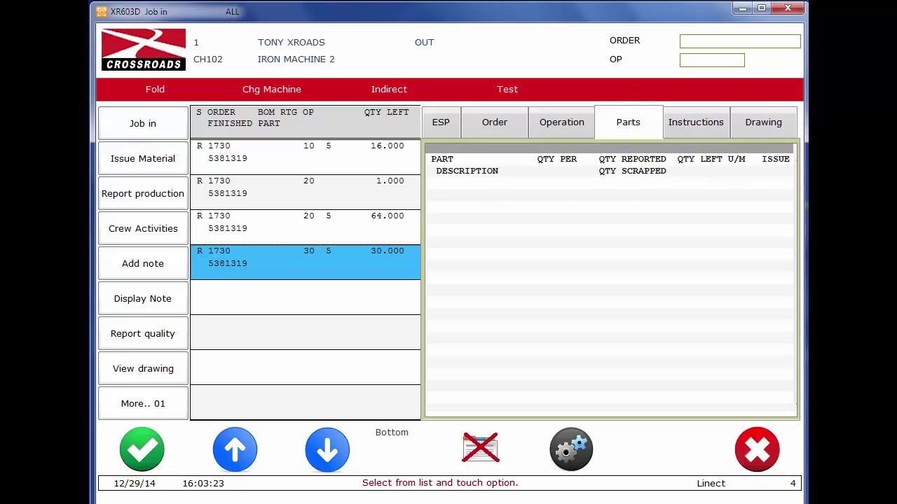
pyautogui.click(699, 121)
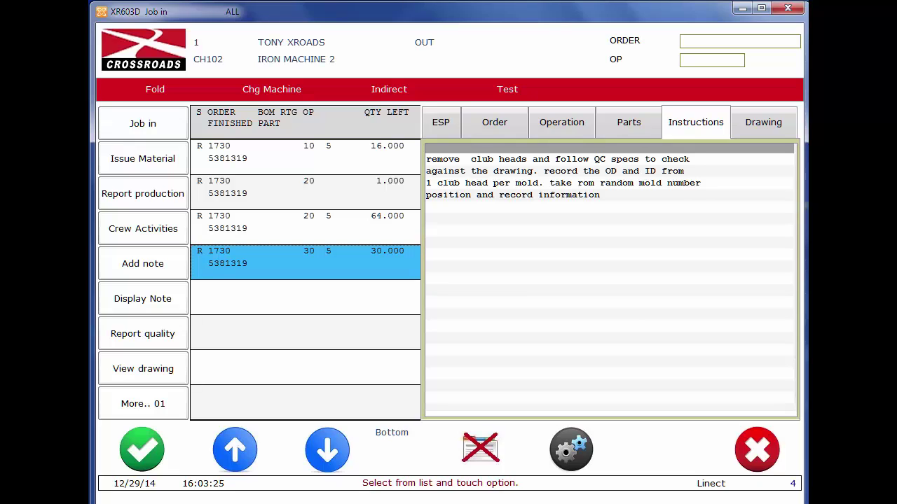
pyautogui.click(763, 122)
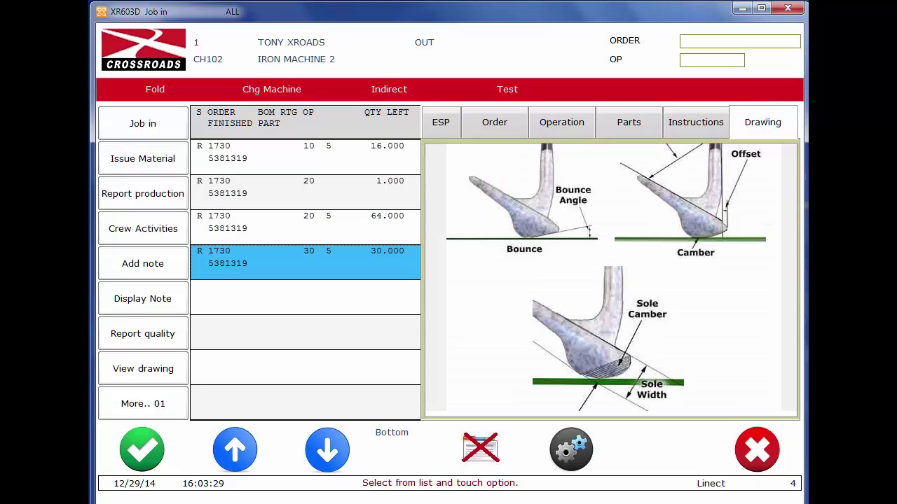